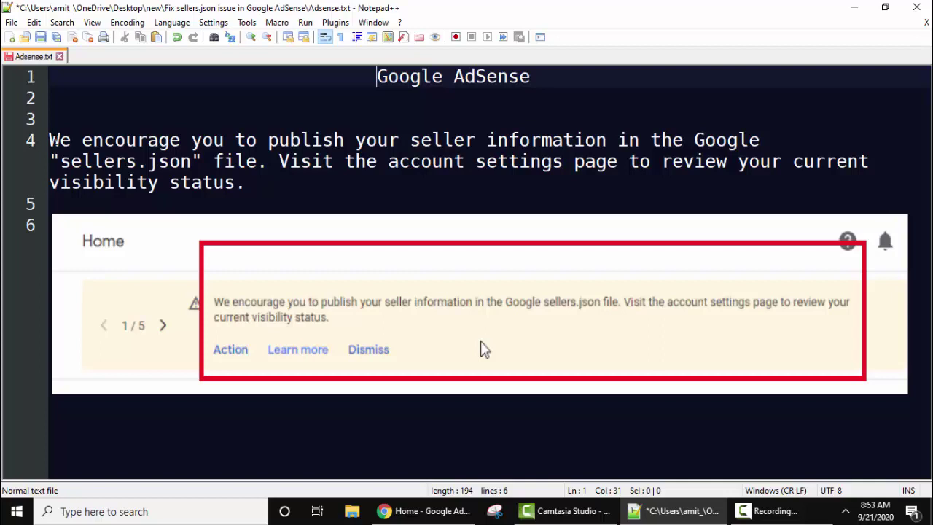
Add 'Publishers' and 'Advertisers: Who advertise on your website or Youtube channel or app' lines below the notice
key("Down")
key("Down")
key("Down")
key("Home")
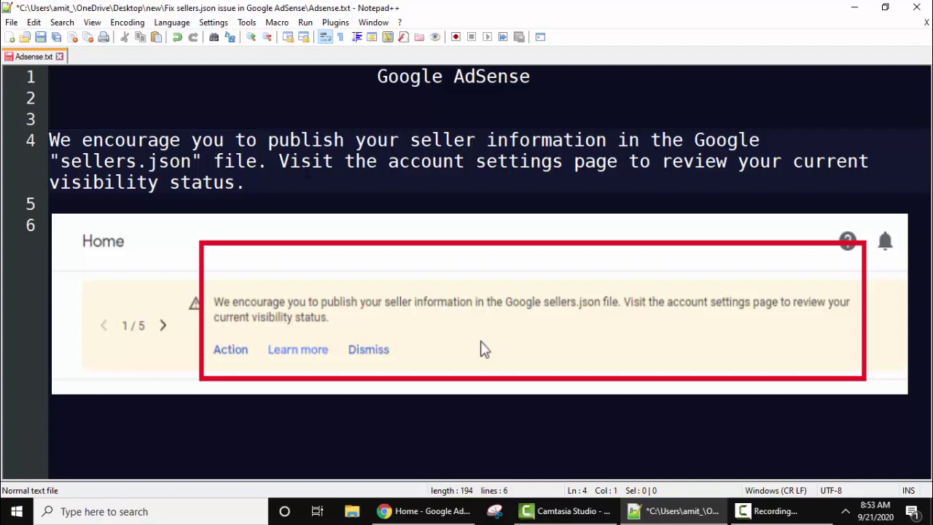
key("End")
key("Return")
key("Return")
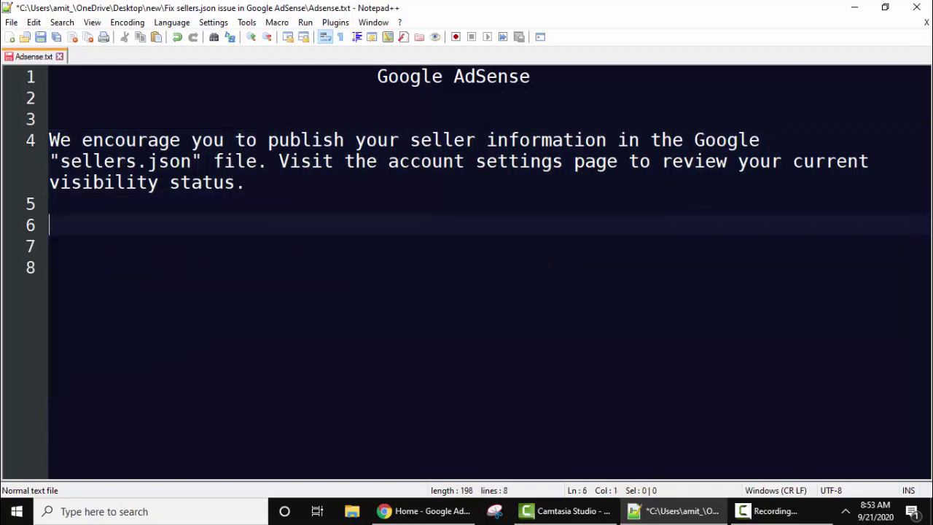
type("Publishers")
key("Up")
key("Down")
key("Return")
key("Up")
type("Advertisers: Who ")
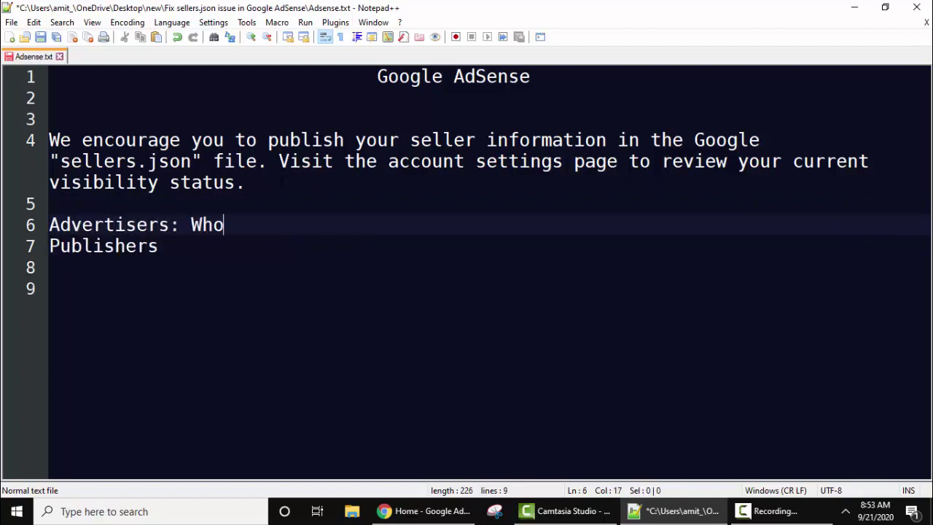
type("advertise on your")
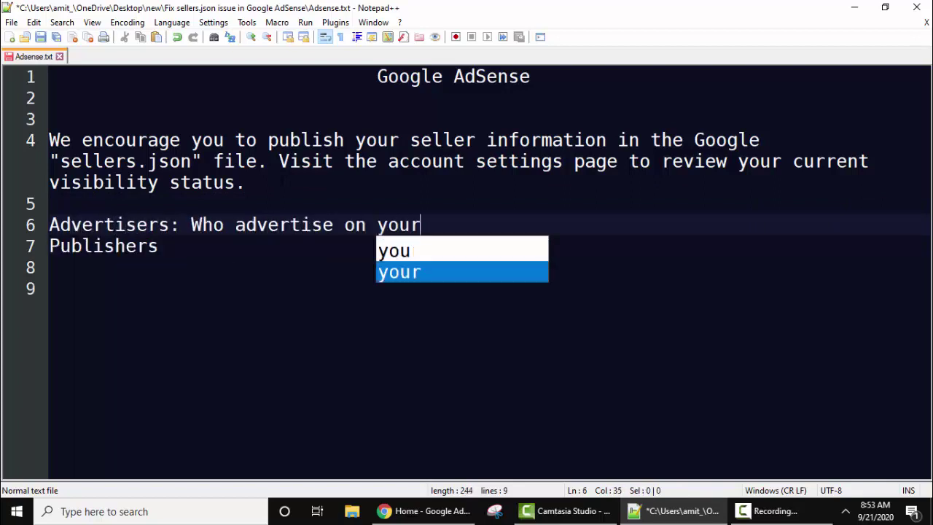
type(" website or Youtube channel or app")
Define Publishers as people publishing videos, content, apps with AdSense approval, then switch to Chrome
key("Down")
type(": Are we people, who are publishing vid")
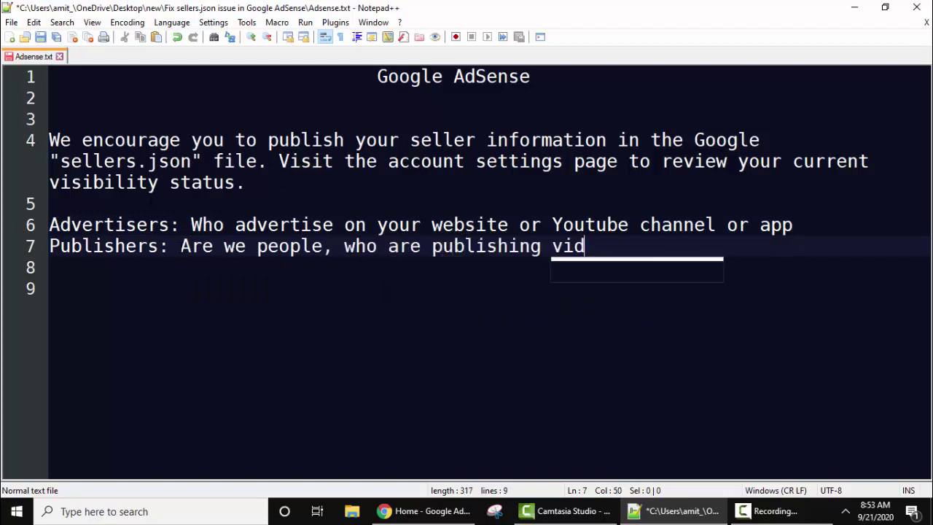
type("eos, content, app, ")
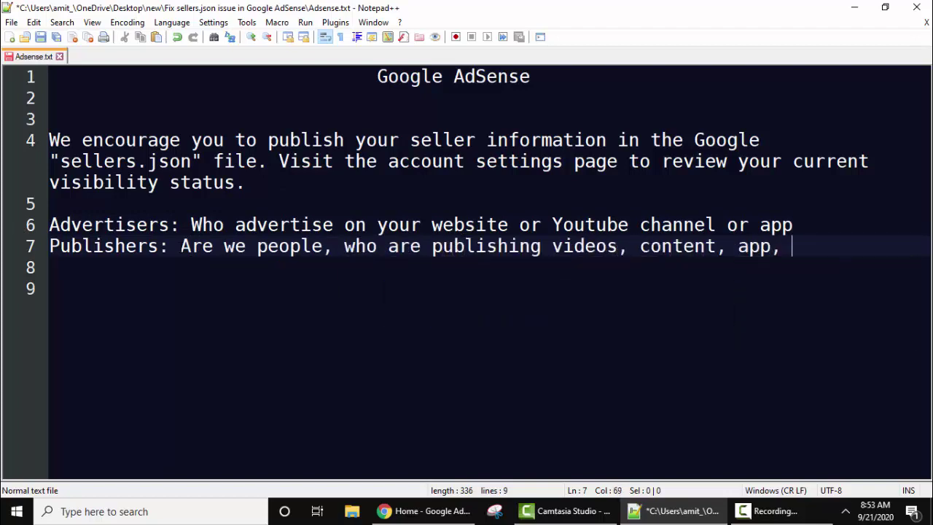
type("etc and has")
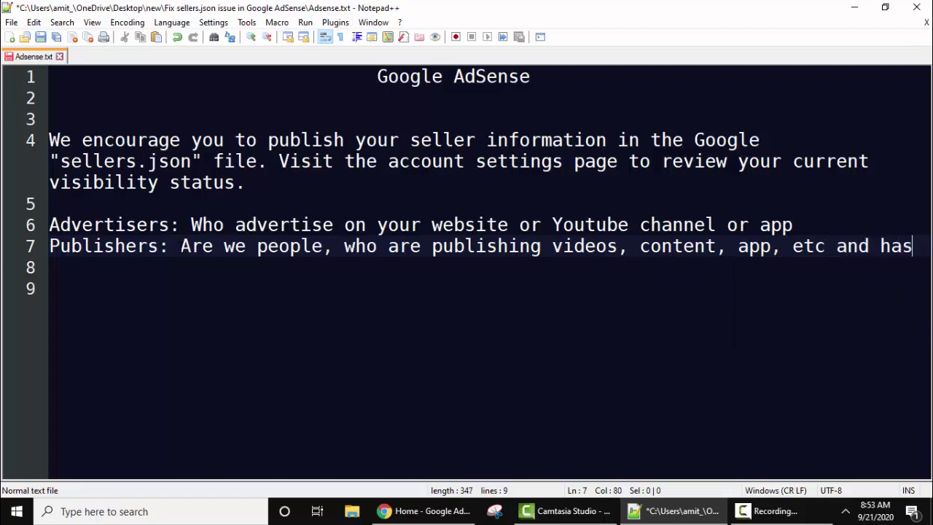
key("Return")
type("AdSense approval.")
key("Return")
key("Return")
left_click(405, 517)
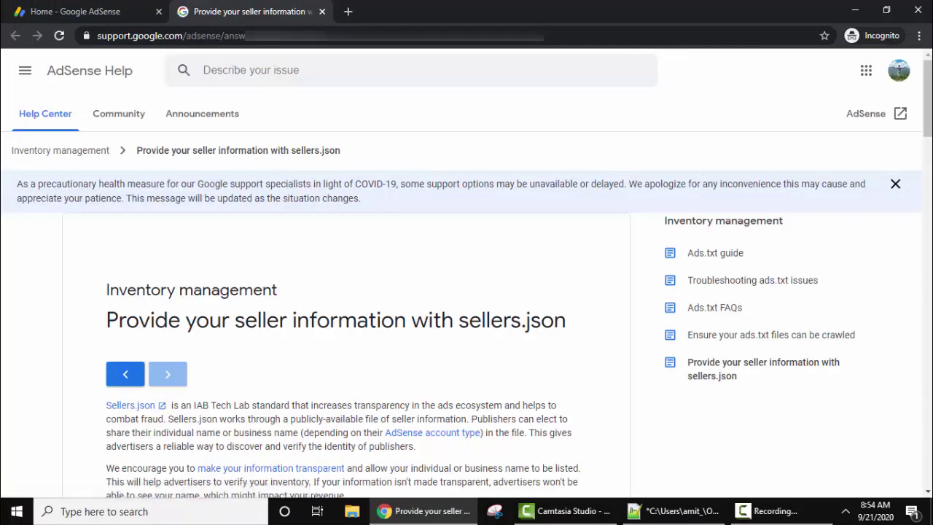
Read the sellers.json help article's introduction, highlighting the words 'combat fraud'
scroll(266, 166, "down", 3)
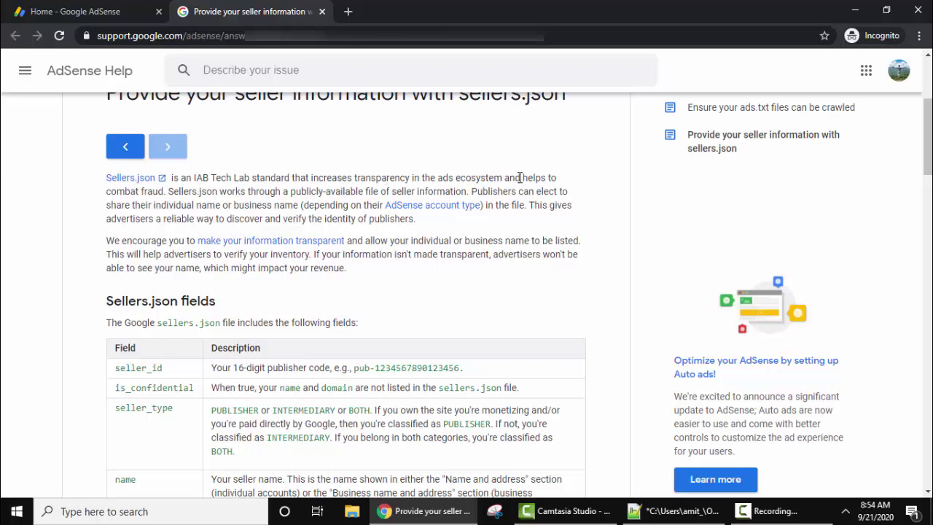
left_click_drag(509, 178, 552, 178)
left_click_drag(107, 191, 168, 191)
left_click(169, 191)
Type an 'Inventory Management (Database)' heading above the Advertisers line in the notes
left_click(690, 510)
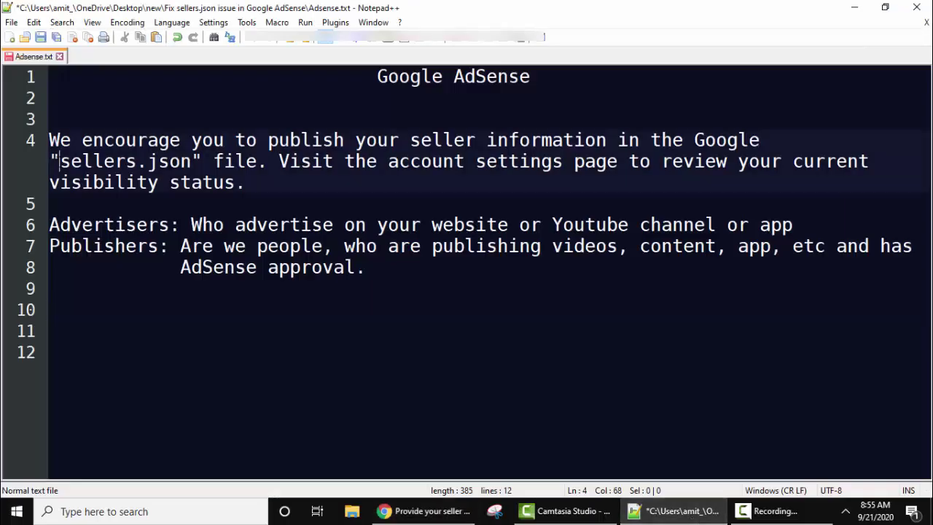
left_click_drag(57, 161, 194, 161)
left_click(854, 7)
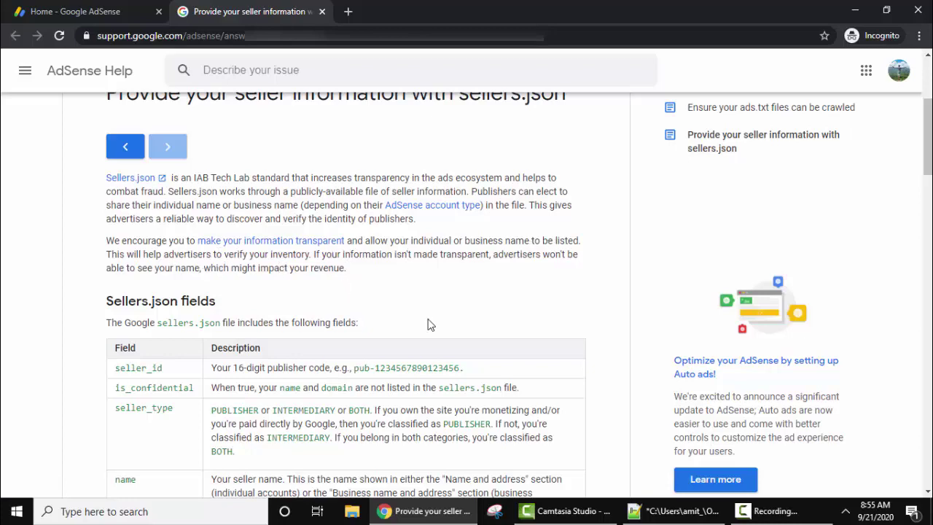
double_click(300, 258)
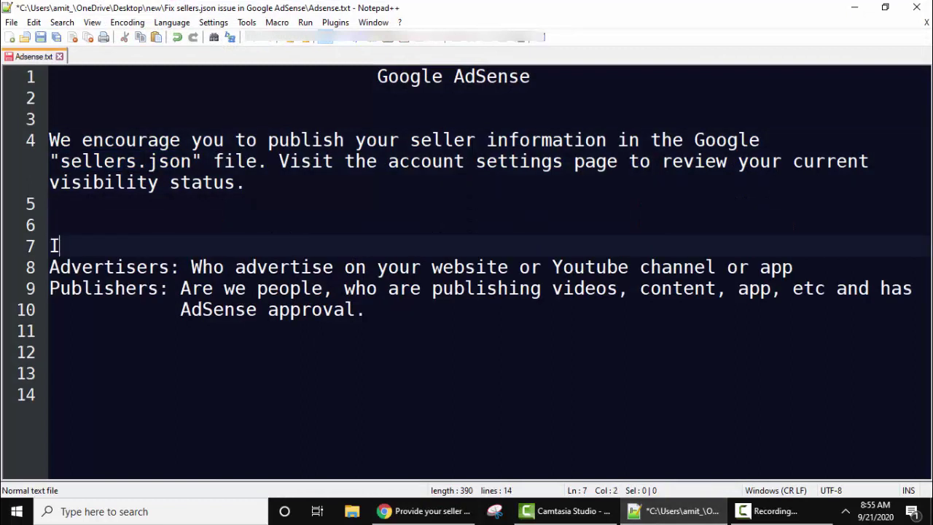
type("nventoa")
key("BackSpace")
type("ry Management ")
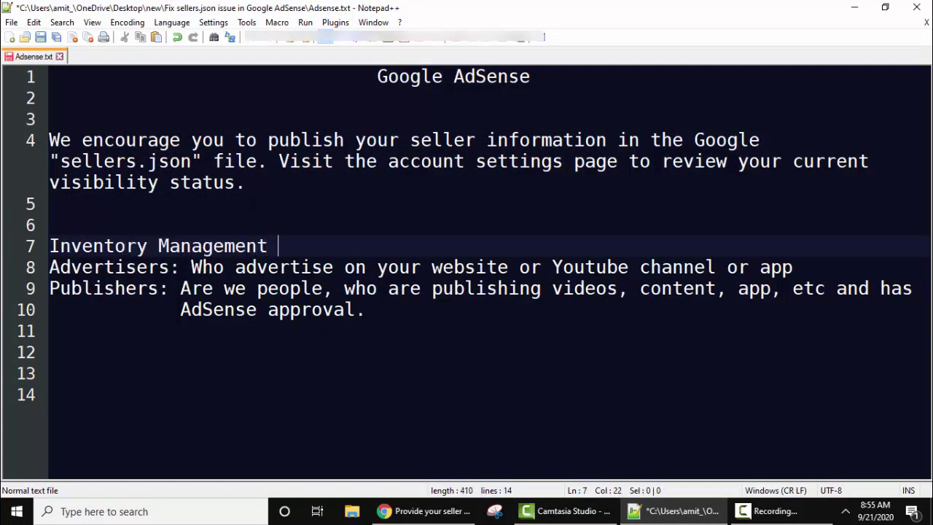
type("(Database)")
key("Return")
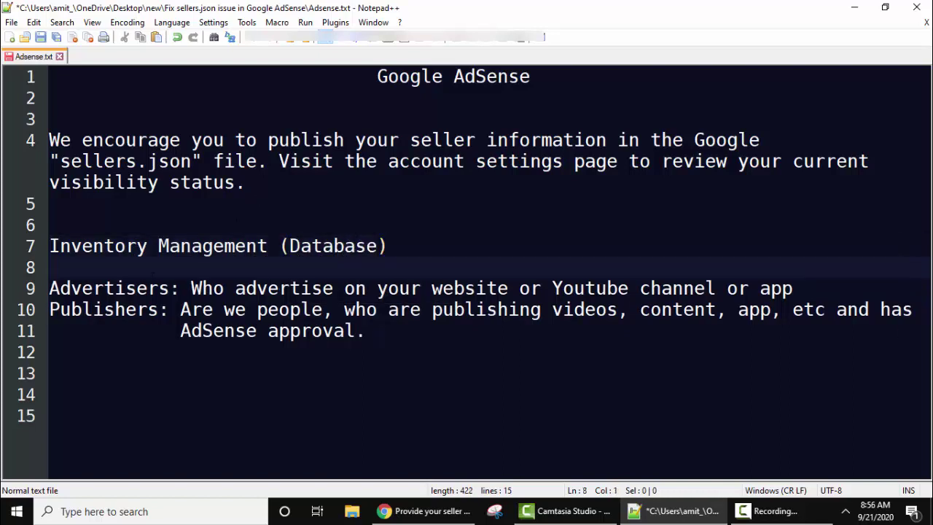
Append '- sellers.json' to the Inventory Management heading, fixing the typo
left_click(133, 288)
left_click(136, 309)
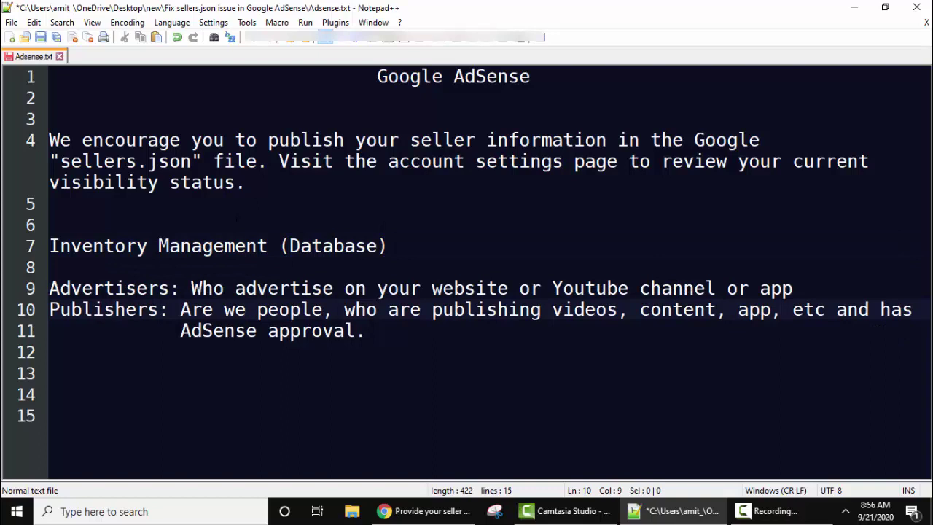
left_click(127, 288)
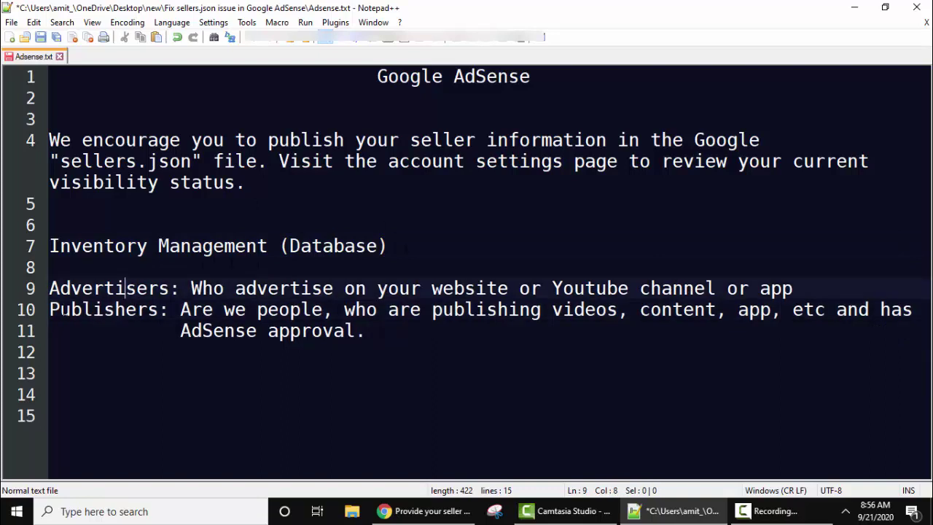
left_click(397, 246)
type("- selles.json")
key("Left")
key("Left")
key("Left")
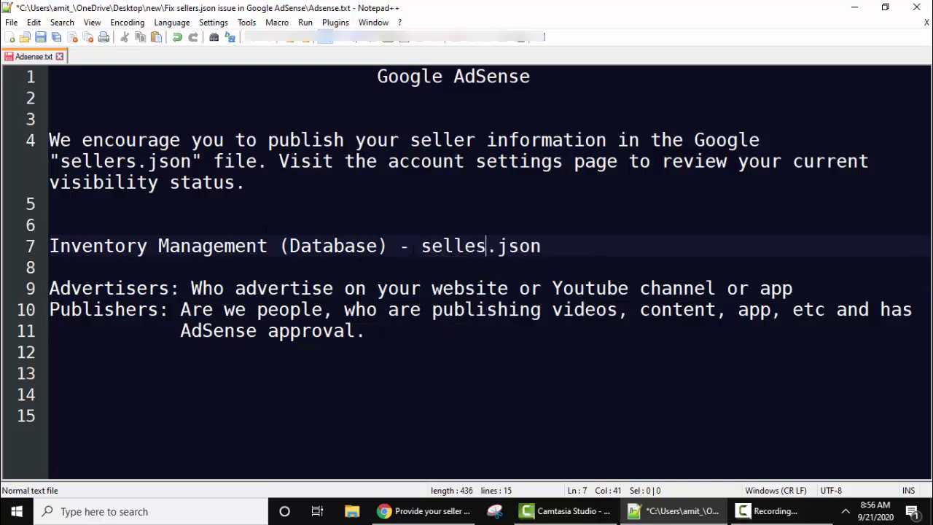
key("BackSpace")
type("rs")
Add notes 'JSON: JavaScript Object Notation' and 'sellers.json = attribute-value' at the bottom
left_click(180, 352)
key("Return")
key("BackSpace")
key("BackSpace")
key("BackSpace")
key("BackSpace")
key("Return")
type("JSON: JavaScri")
key("BackSpace")
type("ript Object Notation")
key("Return")
type("selles")
key("BackSpace")
type("r")
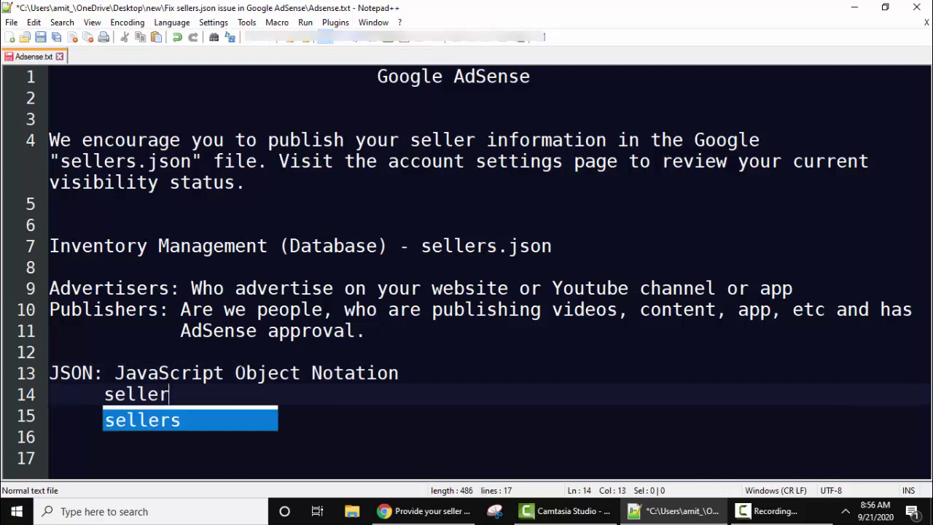
type("s.json = attribute-v")
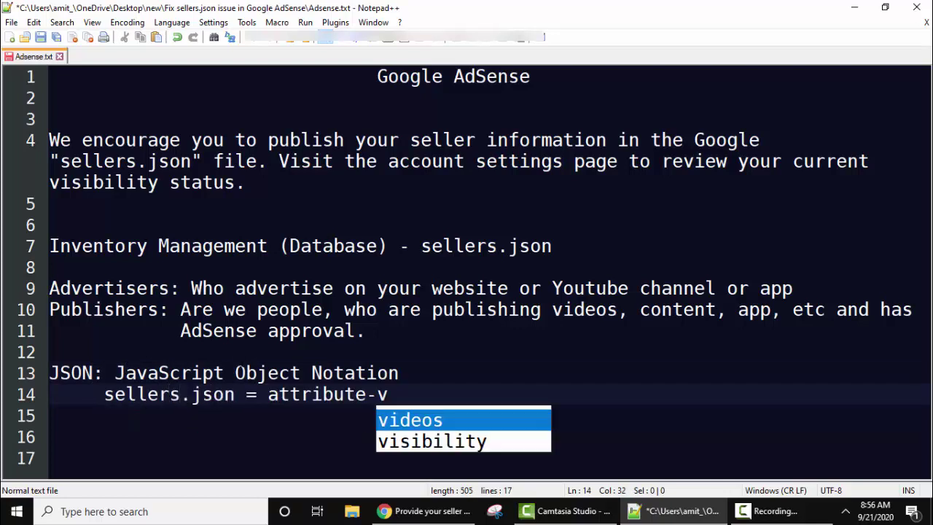
type("alue")
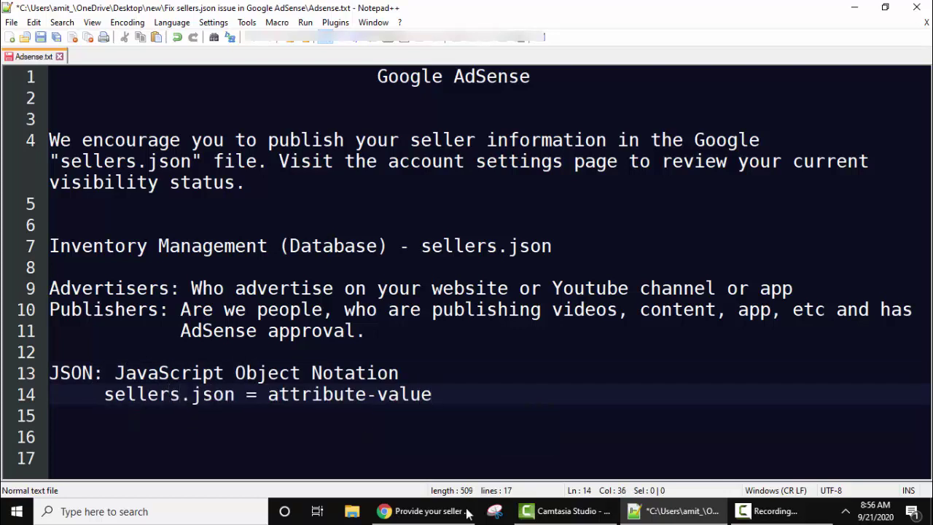
Highlight the is_confidential and seller_type fields in the article's Sellers.json fields table
left_click(465, 512)
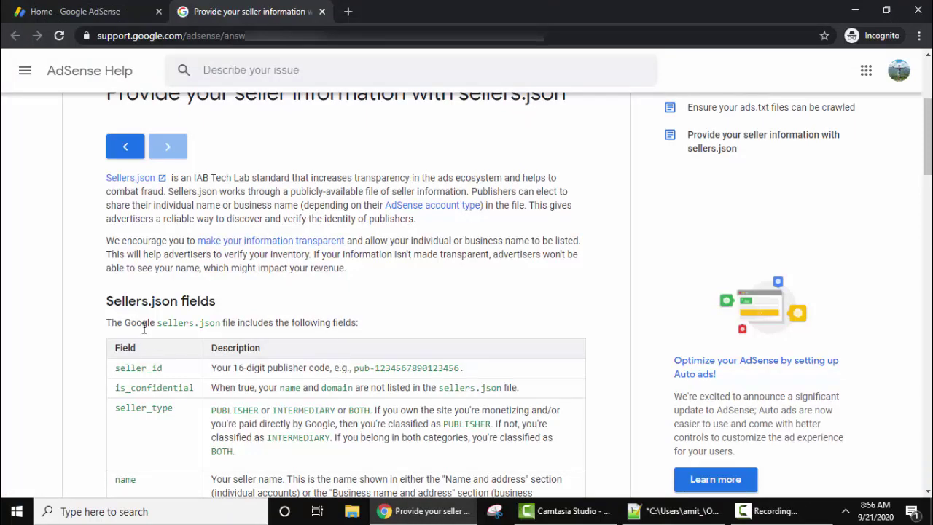
scroll(143, 328, "down", 2)
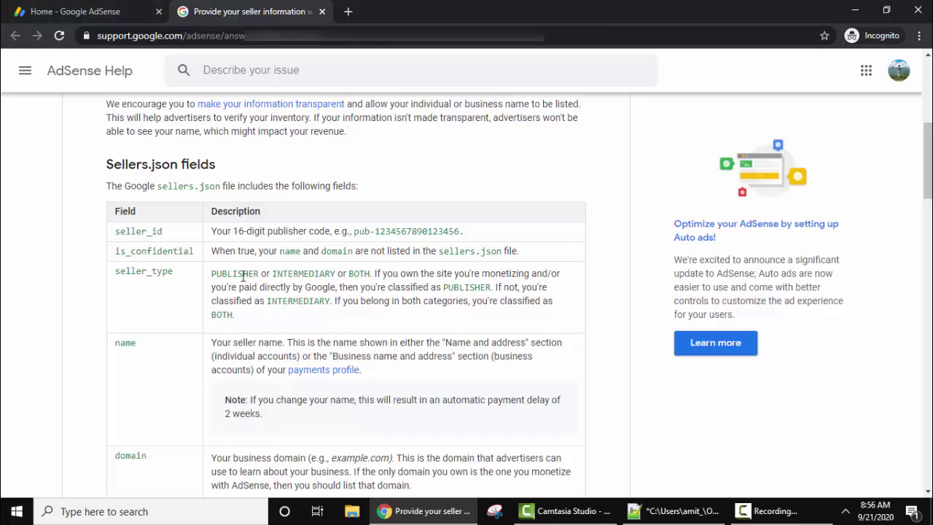
left_click_drag(115, 250, 209, 255)
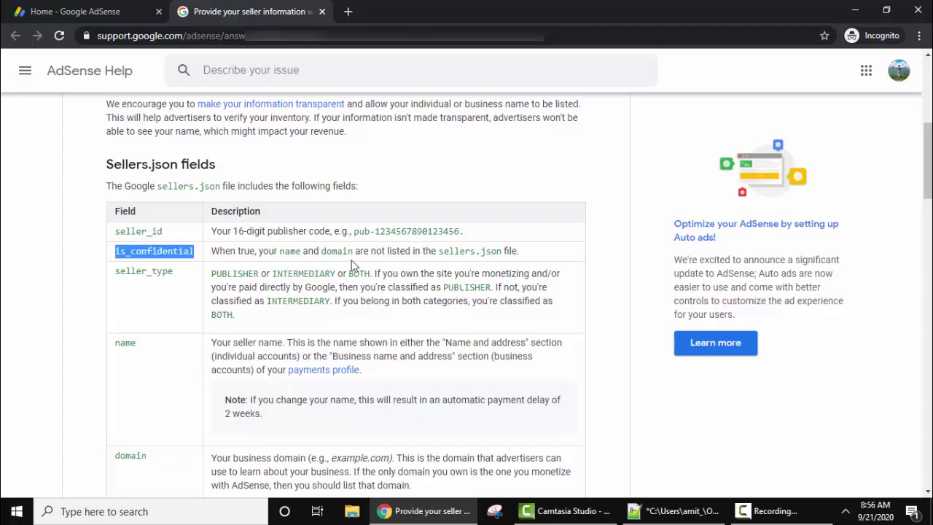
left_click(196, 262)
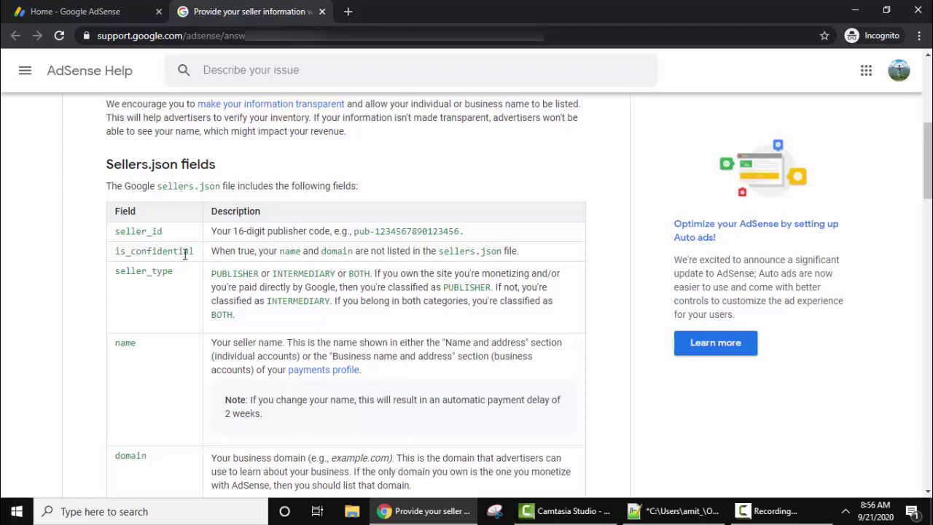
double_click(185, 252)
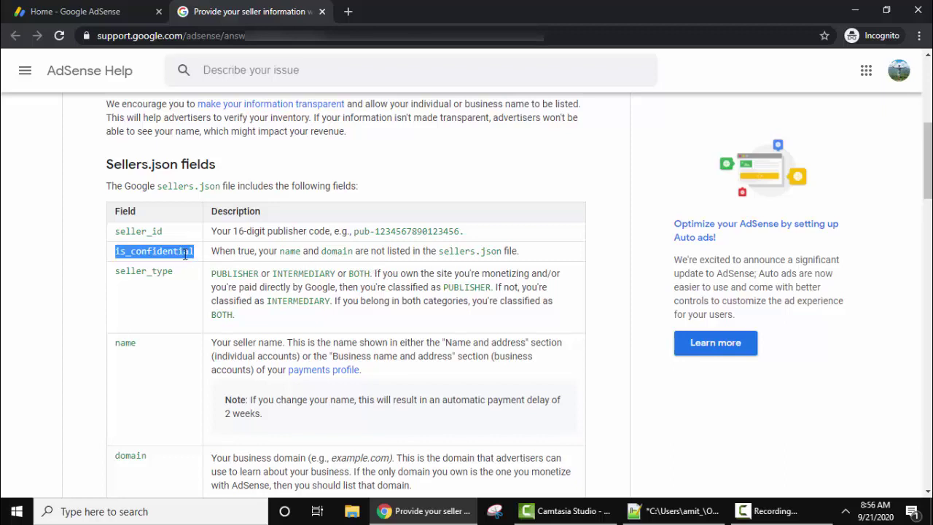
double_click(118, 275)
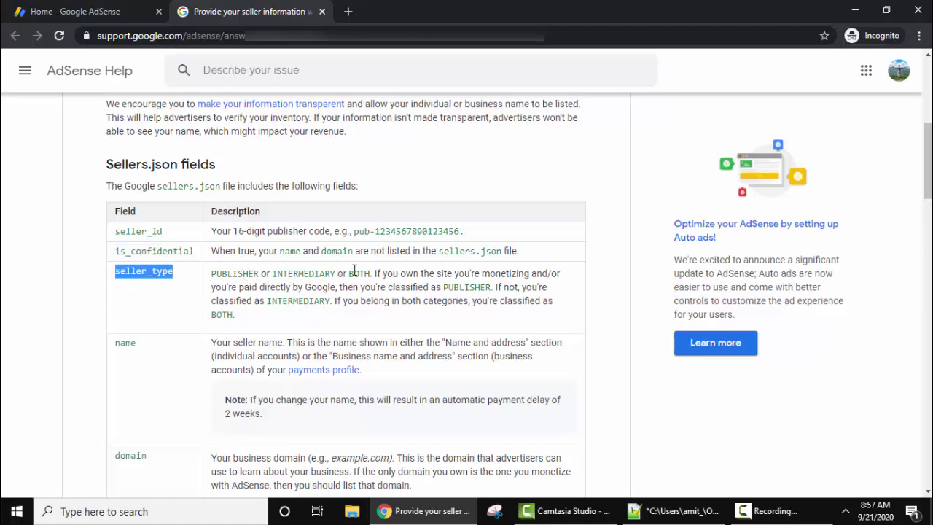
double_click(235, 277)
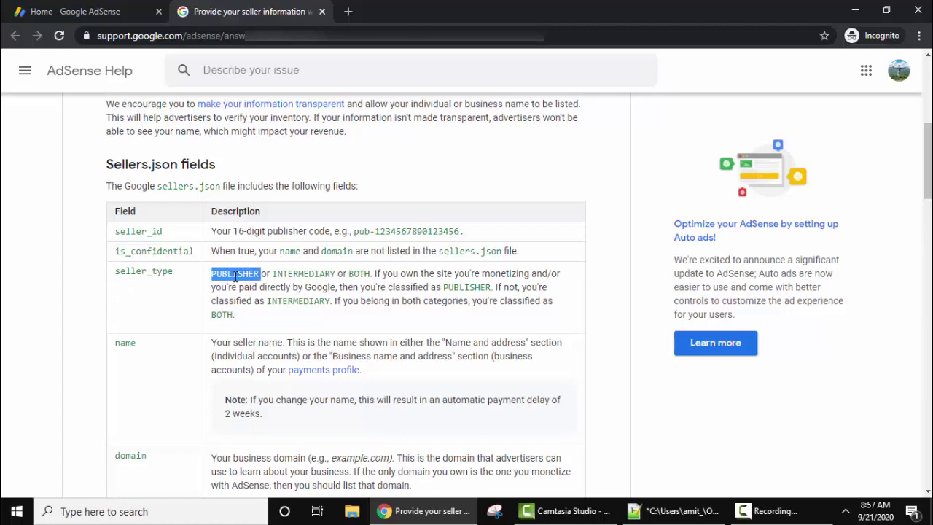
Highlight 'Your business domain', then scroll down to the link for Google's sellers.json file
scroll(236, 277, "down", 3)
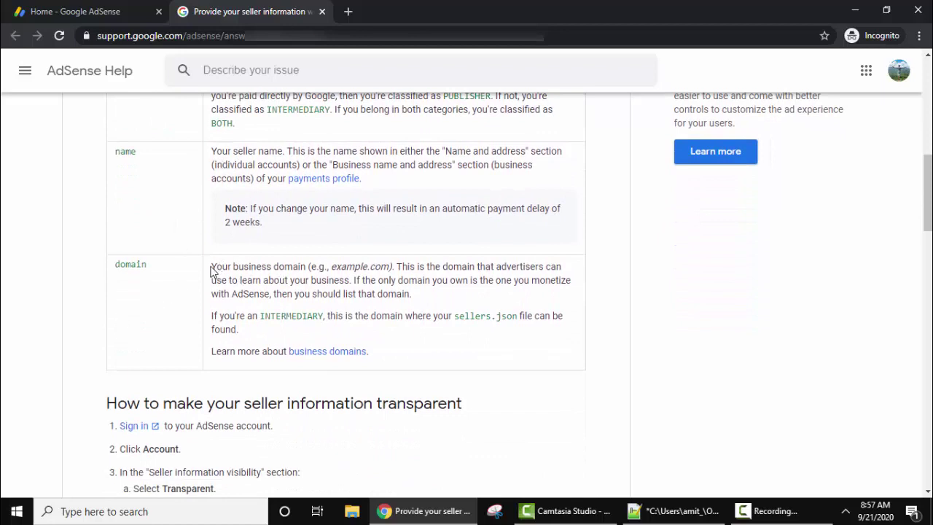
left_click_drag(211, 272, 306, 267)
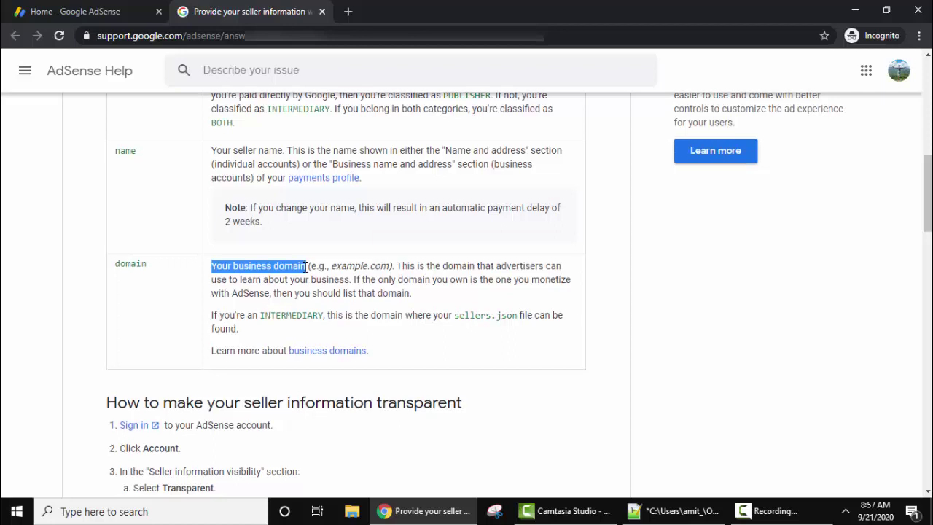
scroll(306, 266, "down", 3)
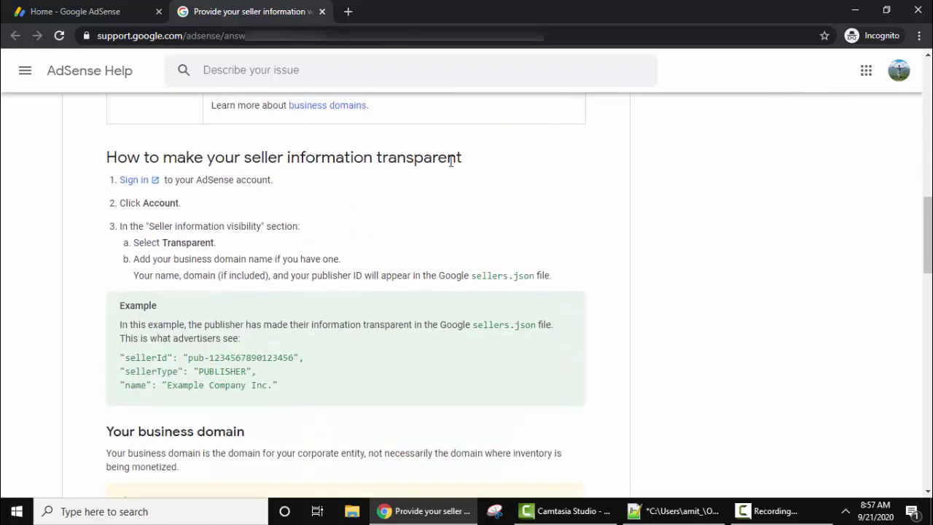
scroll(233, 215, "down", 1)
scroll(232, 210, "down", 3)
scroll(232, 210, "down", 3)
scroll(232, 210, "down", 4)
scroll(233, 211, "down", 1)
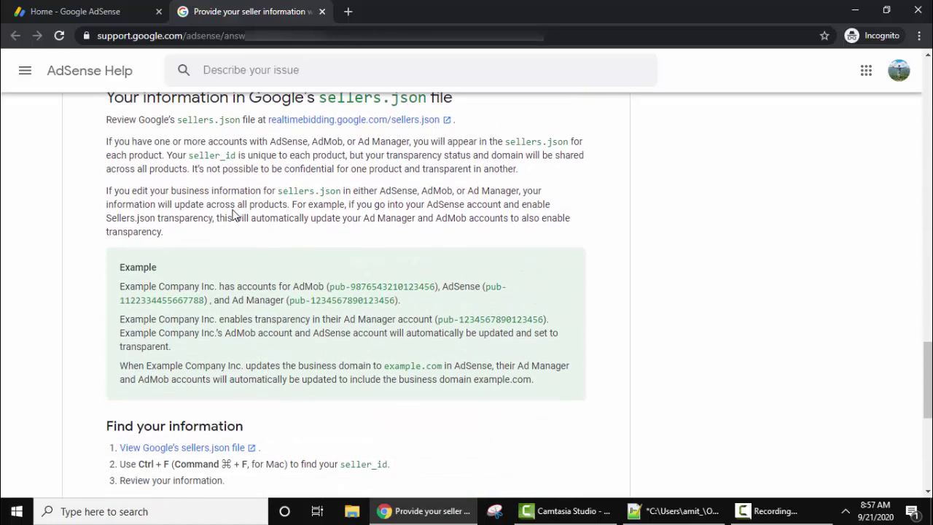
scroll(233, 211, "down", 2)
scroll(233, 211, "down", 2)
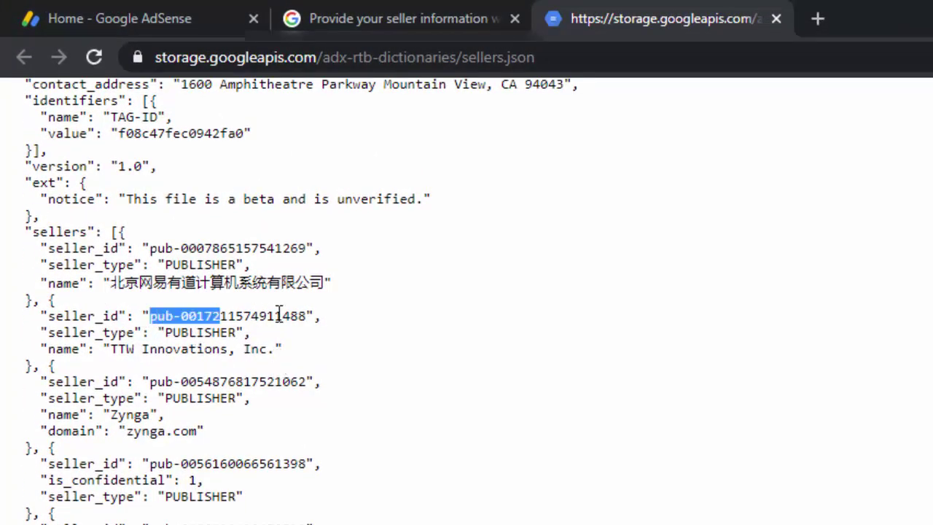
Inspect seller entries in Google's sellers.json, highlighting a publisher ID and is_confidential, then scroll back up
left_click_drag(150, 315, 310, 316)
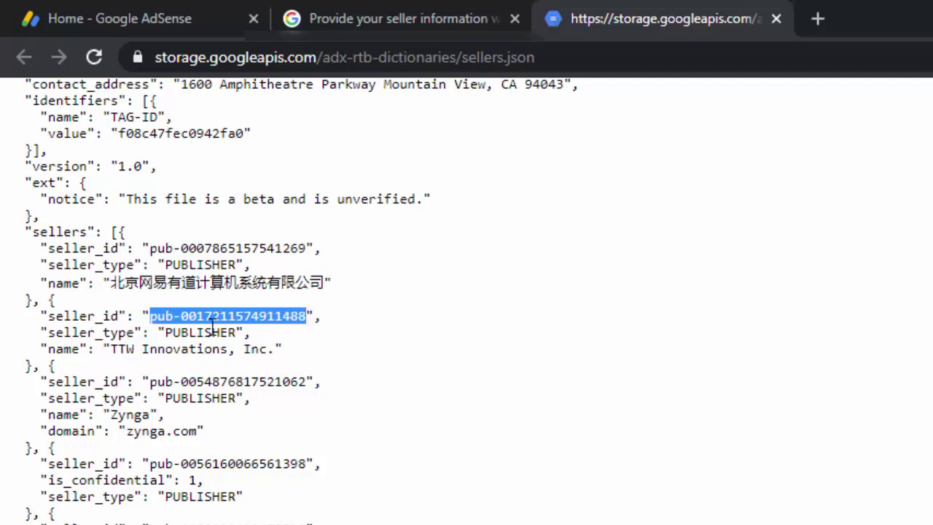
left_click(241, 328)
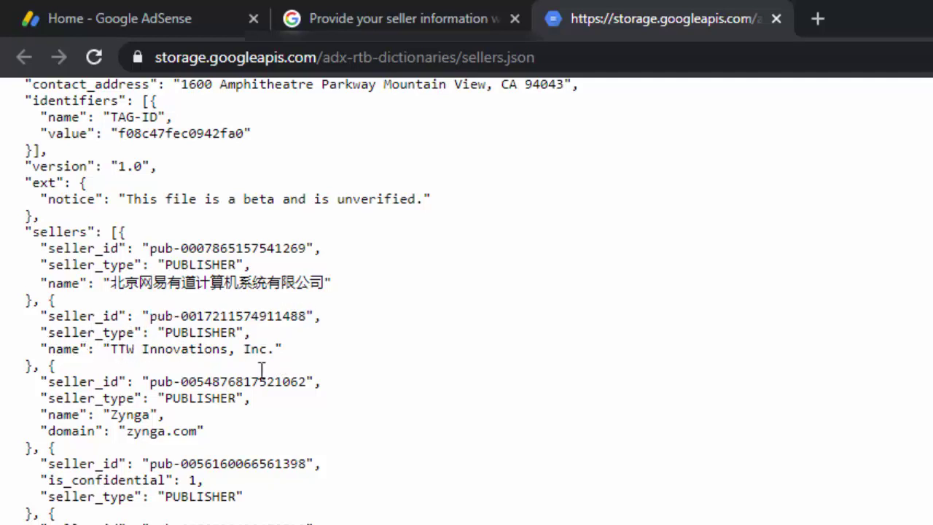
scroll(260, 458, "down", 3)
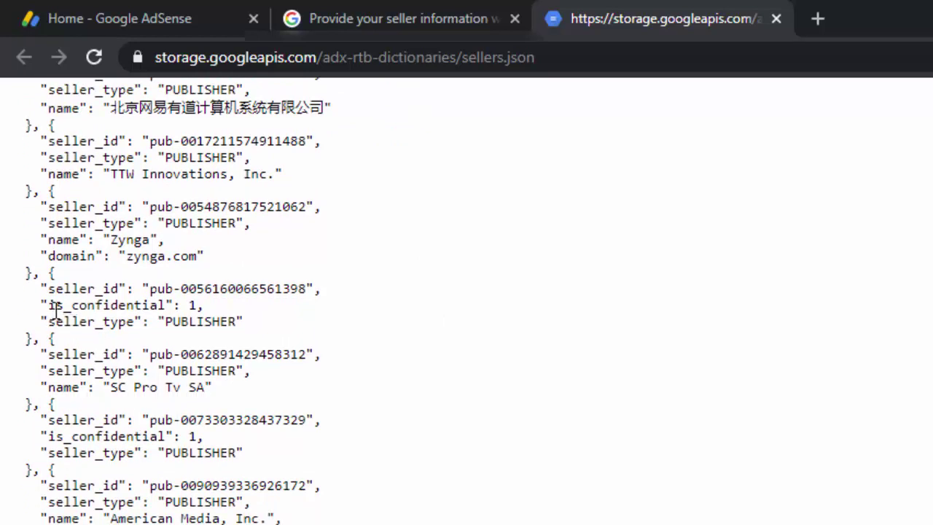
left_click_drag(48, 305, 188, 307)
left_click(191, 307)
scroll(196, 307, "up", 1)
scroll(195, 307, "up", 1)
scroll(193, 306, "up", 2)
scroll(194, 306, "up", 1)
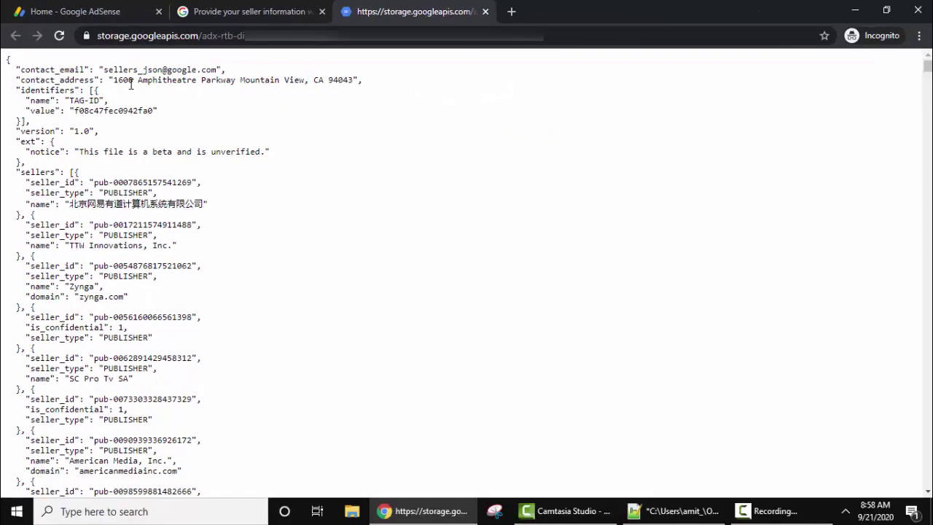
Return to the AdSense Home tab and go to Account information settings
left_click(87, 3)
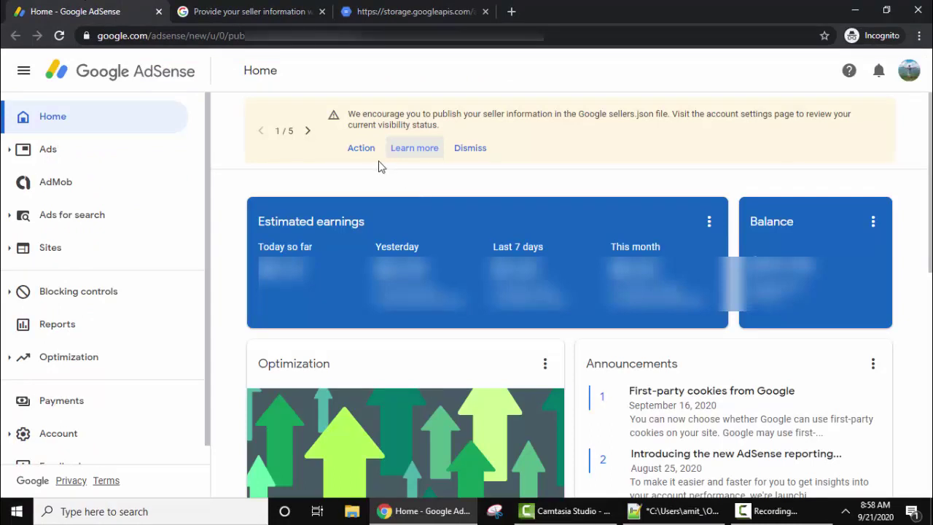
left_click(360, 148)
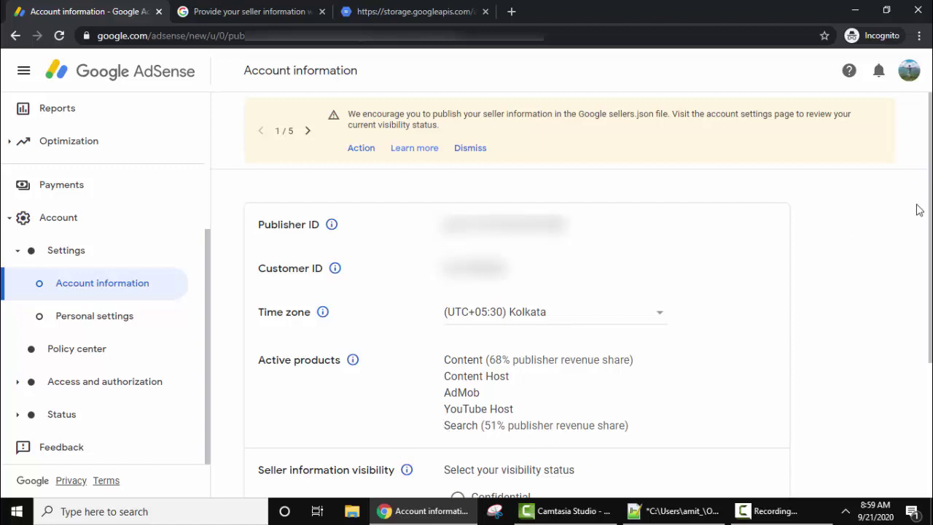
Set seller information visibility to Transparent with business domain studyopedia.com
scroll(551, 350, "down", 3)
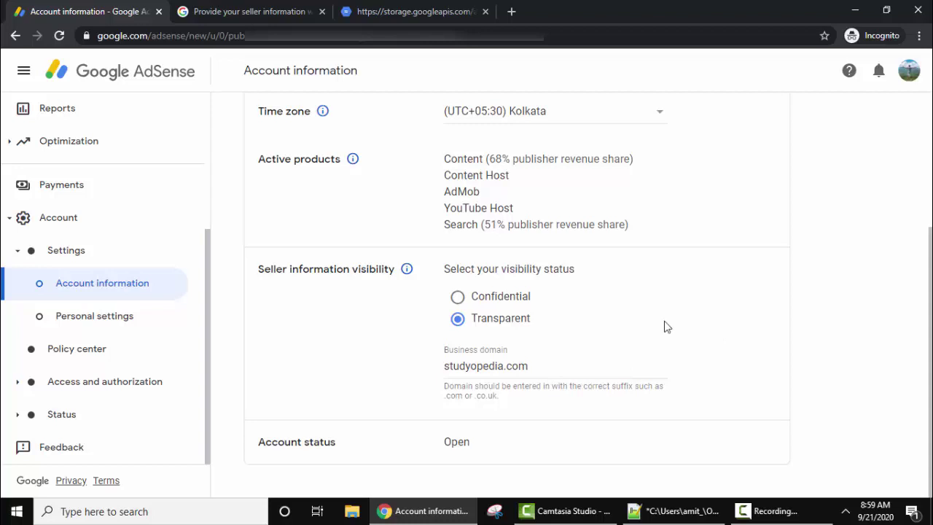
left_click(545, 366)
left_click(540, 431)
left_click(458, 298)
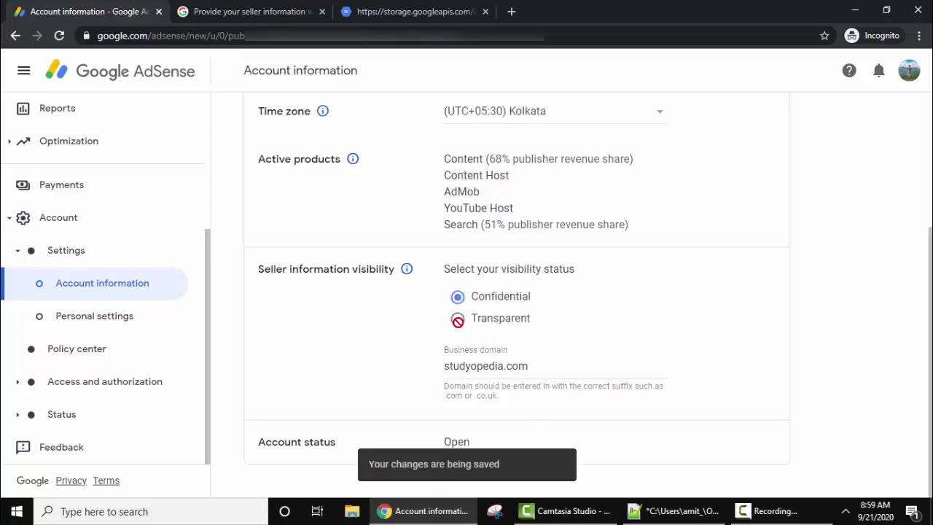
left_click(466, 320)
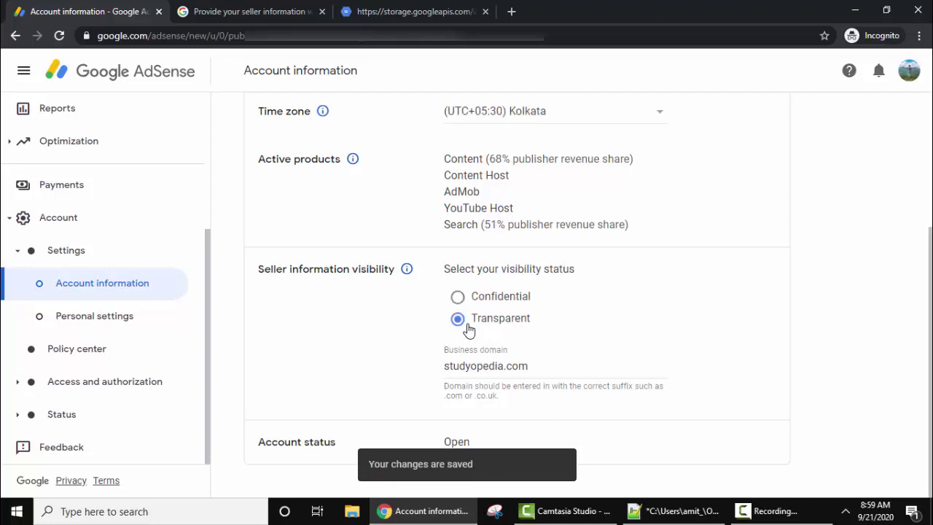
left_click(545, 365)
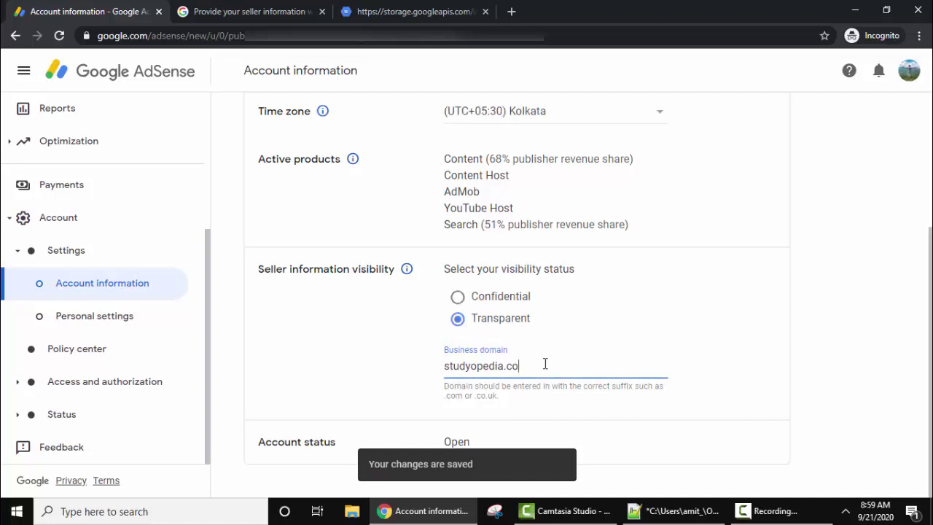
left_click(725, 407)
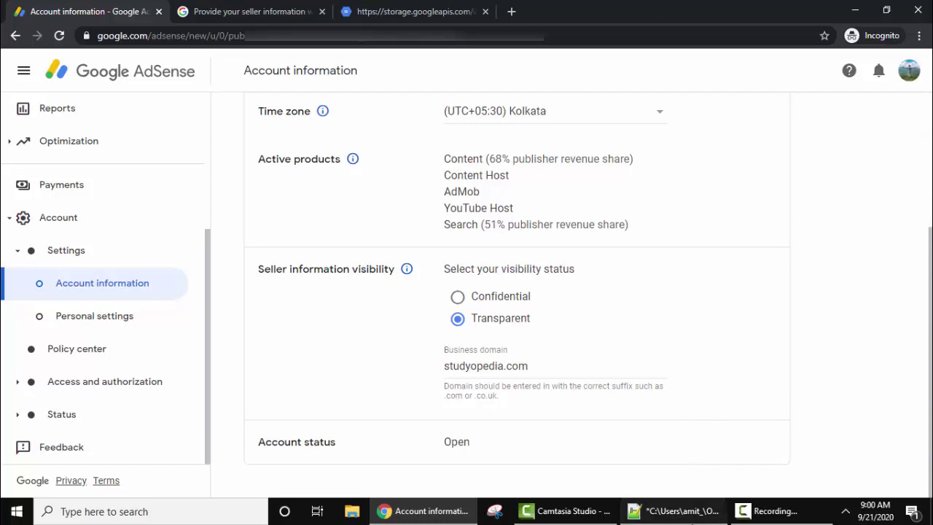
left_click(674, 510)
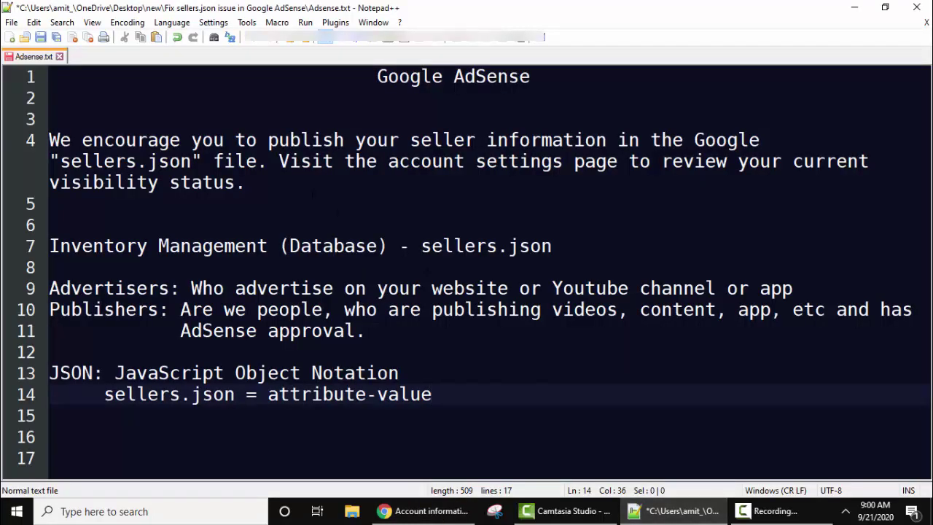
key("Up")
key("Up")
key("Up")
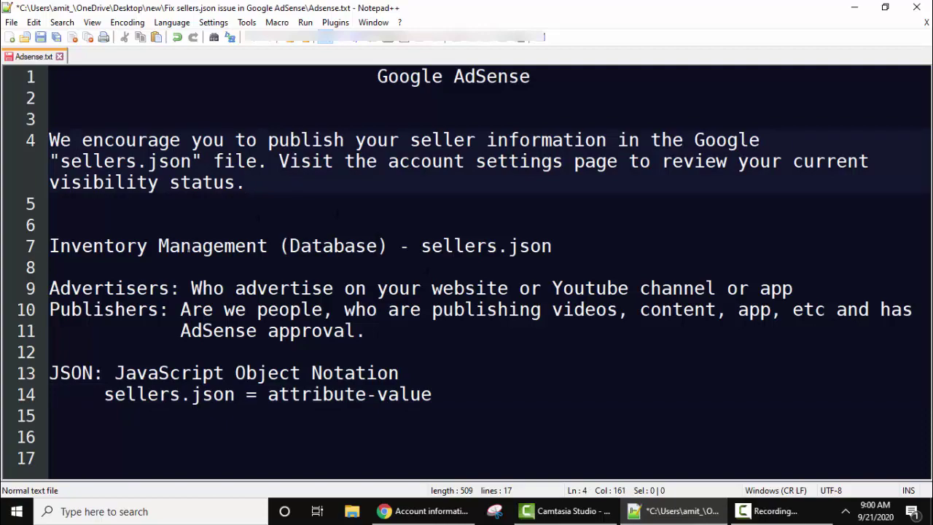
key("alt+Tab")
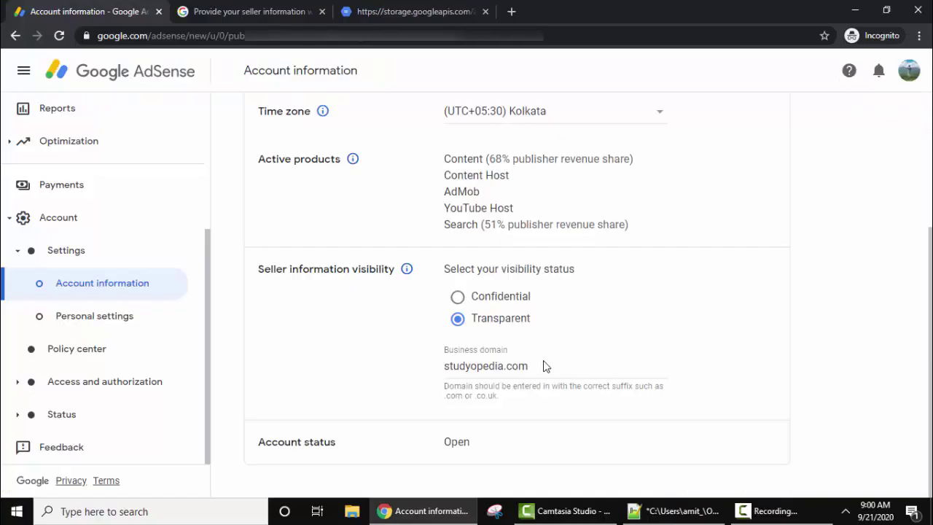